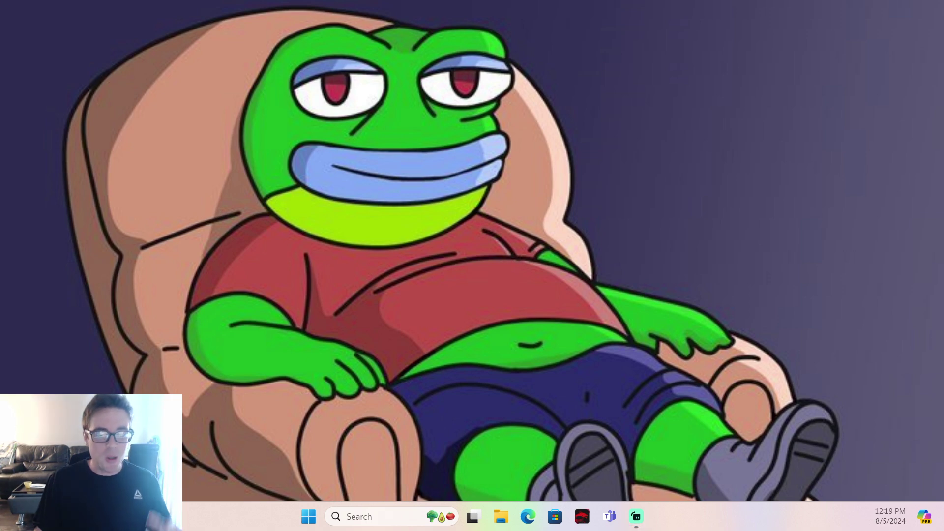
# Launch Microsoft Edge from the Windows taskbar
pyautogui.click(528, 517)
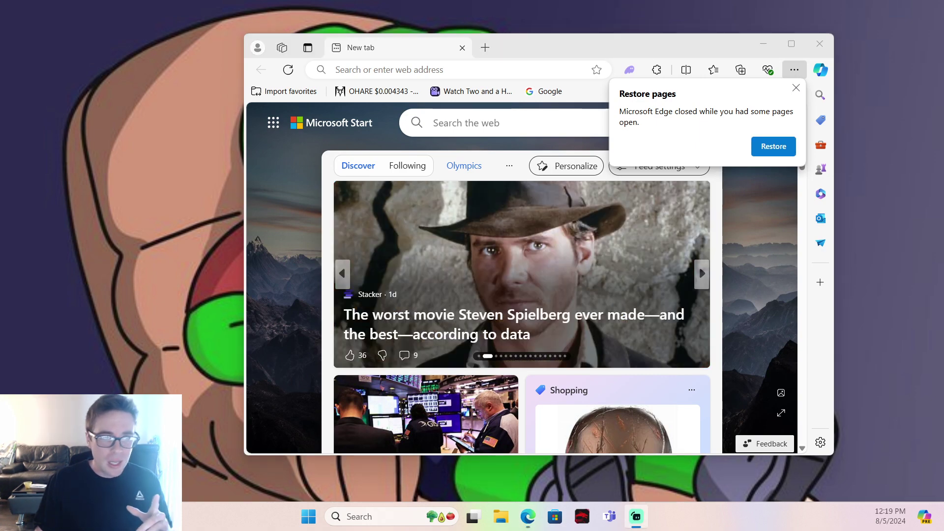
# Maximize Edge and run the 'coinmarketcap' Bing search from the address-bar suggestion
pyautogui.click(792, 45)
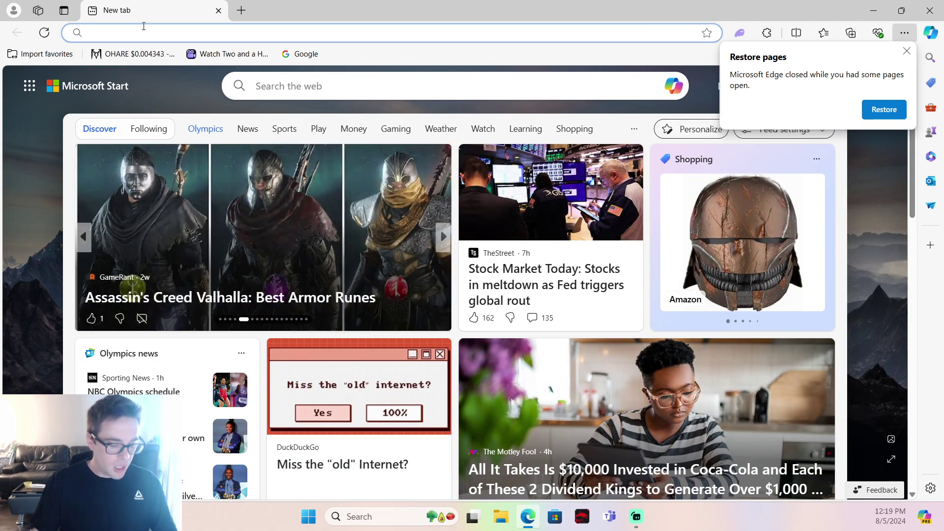
pyautogui.write('coinmarketcap.com/currencies/fox-token/')
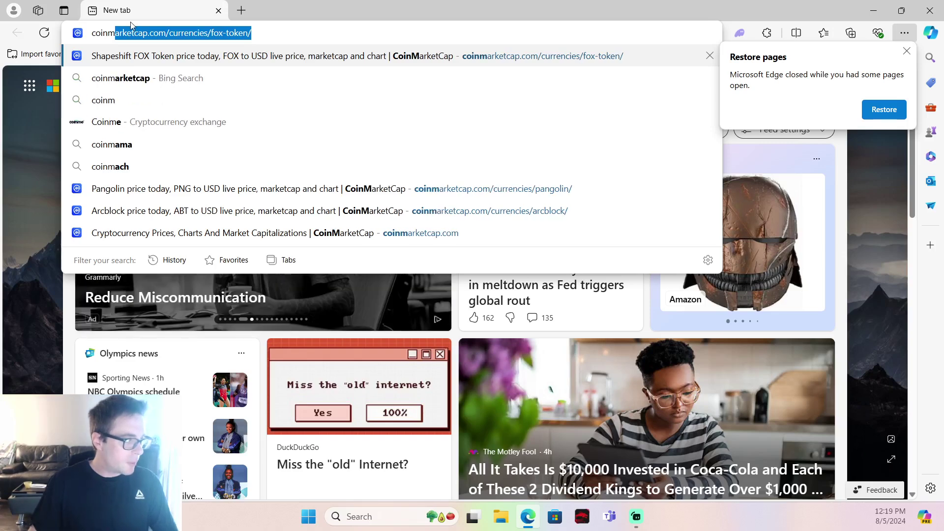
pyautogui.press('Down')
pyautogui.press('Return')
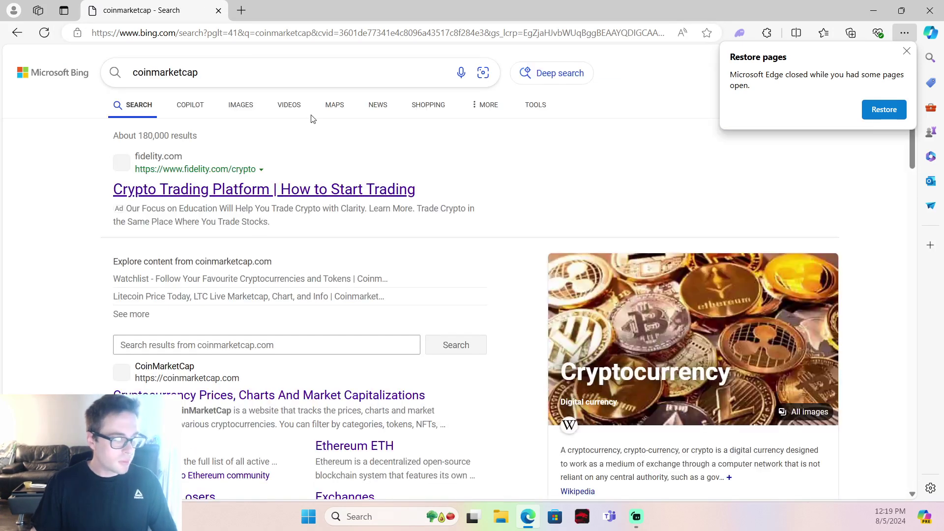
# Open CoinMarketCap from the results in a new tab and view Bitcoin's price page
pyautogui.click(295, 395)
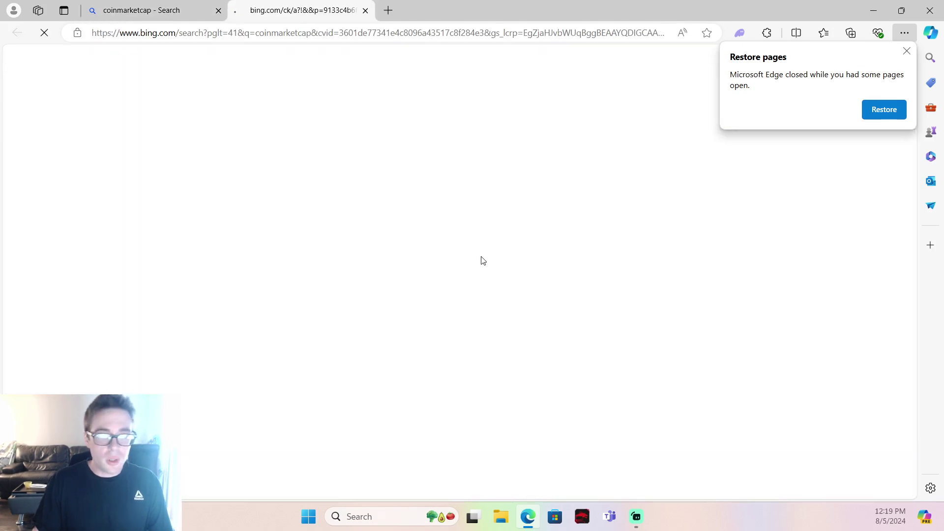
pyautogui.scroll(-2, 467, 271)
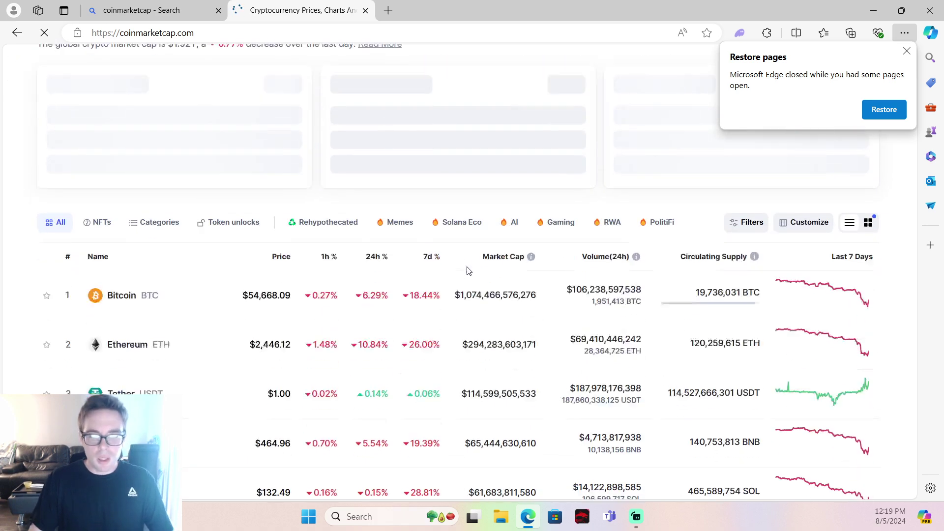
pyautogui.scroll(-1, 467, 270)
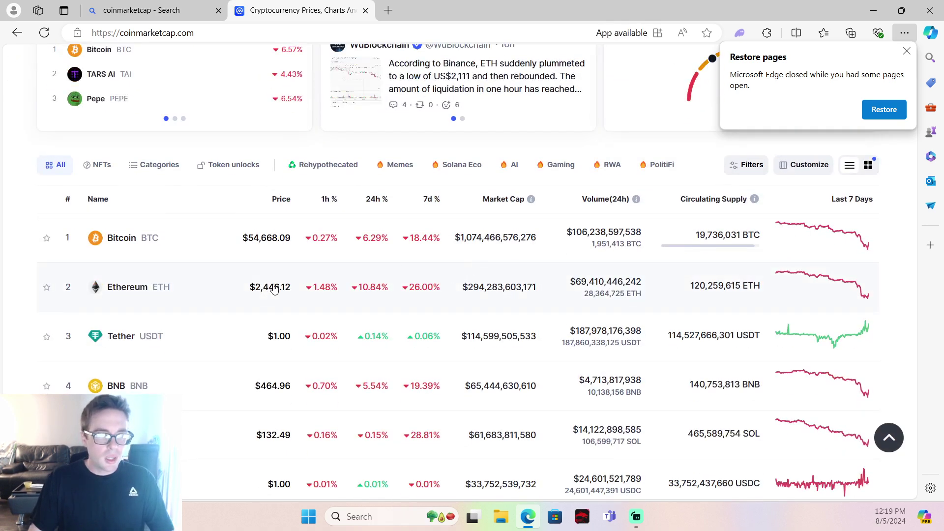
pyautogui.click(211, 253)
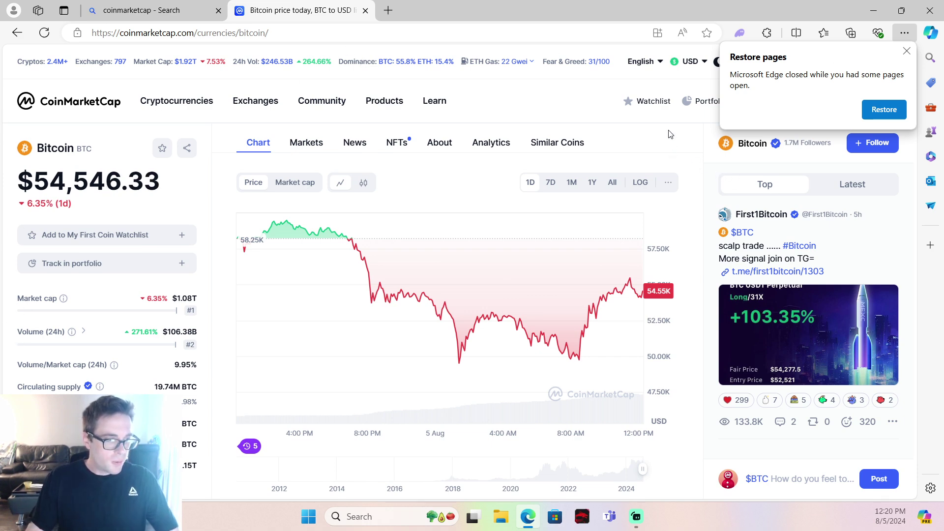
# Switch back to the first tab, load DEX Screener there, and search for 'fefe'
pyautogui.click(147, 9)
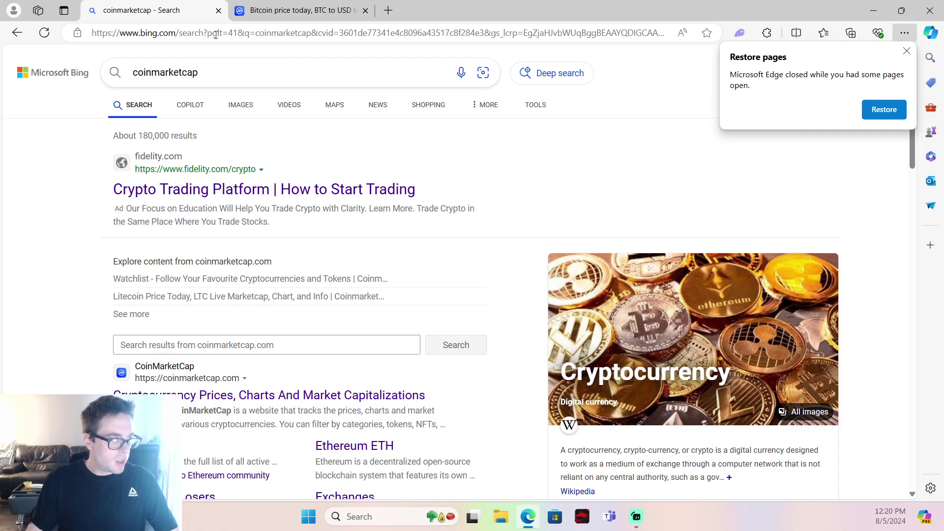
pyautogui.click(217, 32)
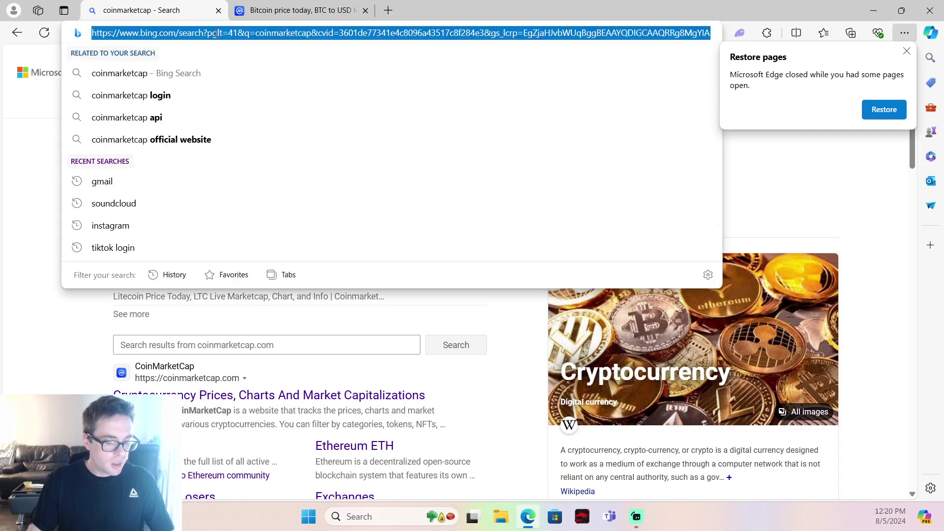
pyautogui.write('de')
pyautogui.click(191, 56)
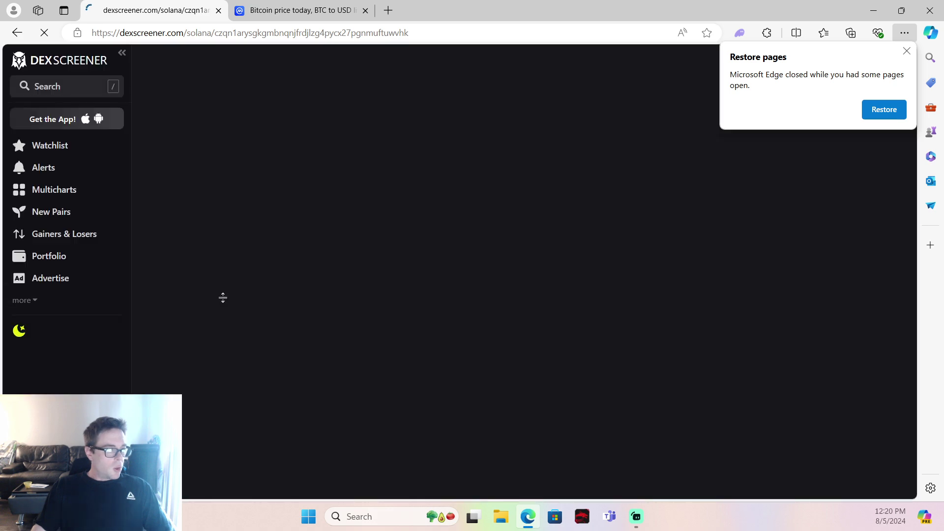
pyautogui.click(66, 88)
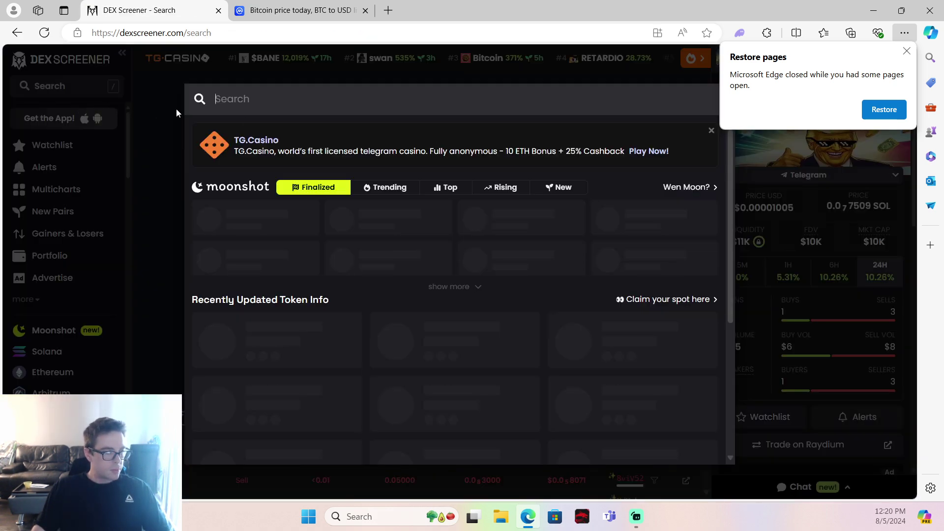
pyautogui.write('fefe')
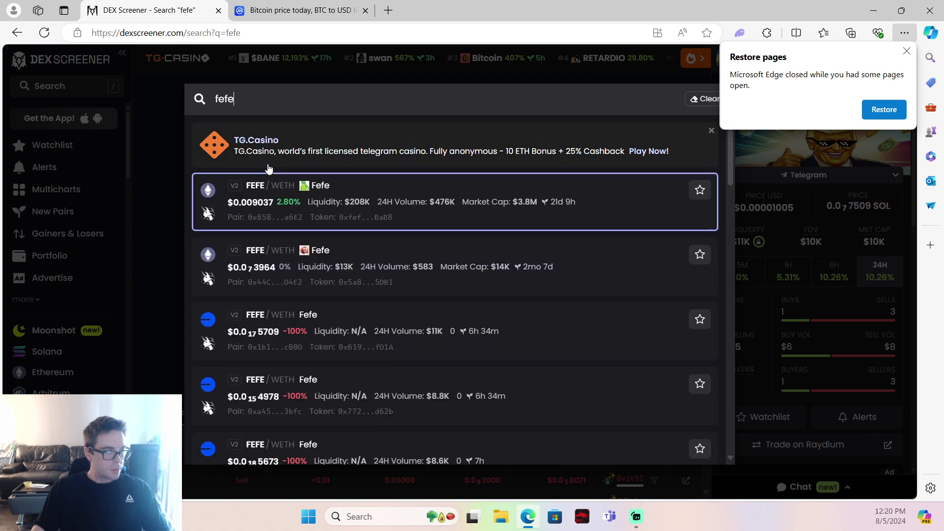
# Open the top FEFE/WETH Uniswap pair and pan its hourly price chart
pyautogui.click(338, 198)
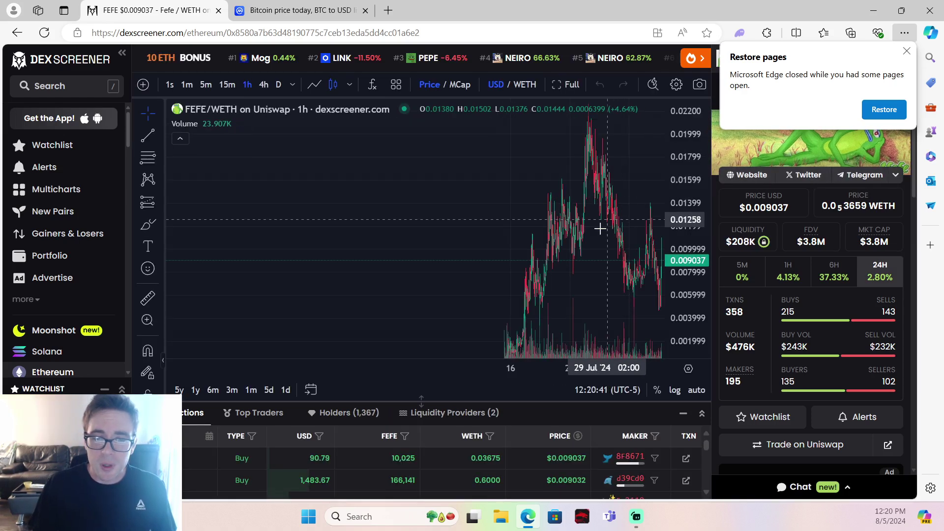
pyautogui.scroll(3, 600, 229)
pyautogui.scroll(3, 553, 273)
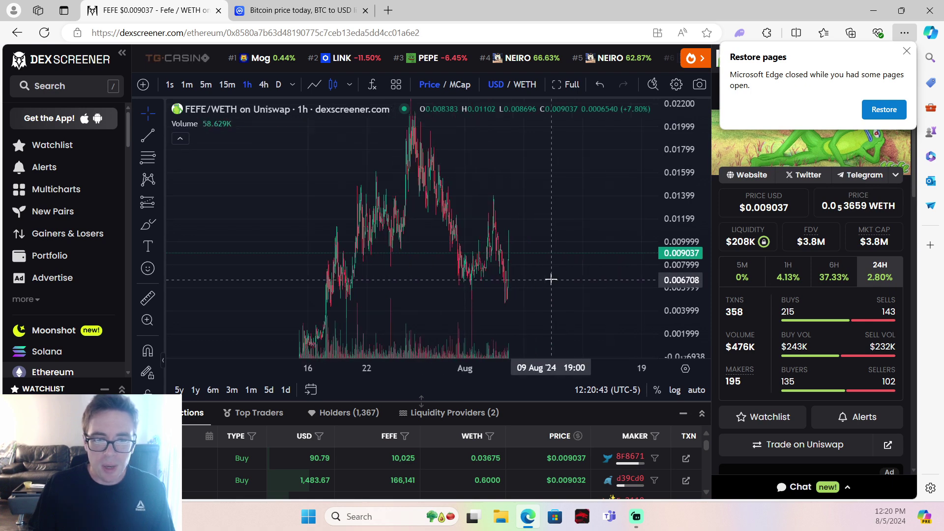
pyautogui.moveTo(551, 278); pyautogui.dragTo(292, 301)
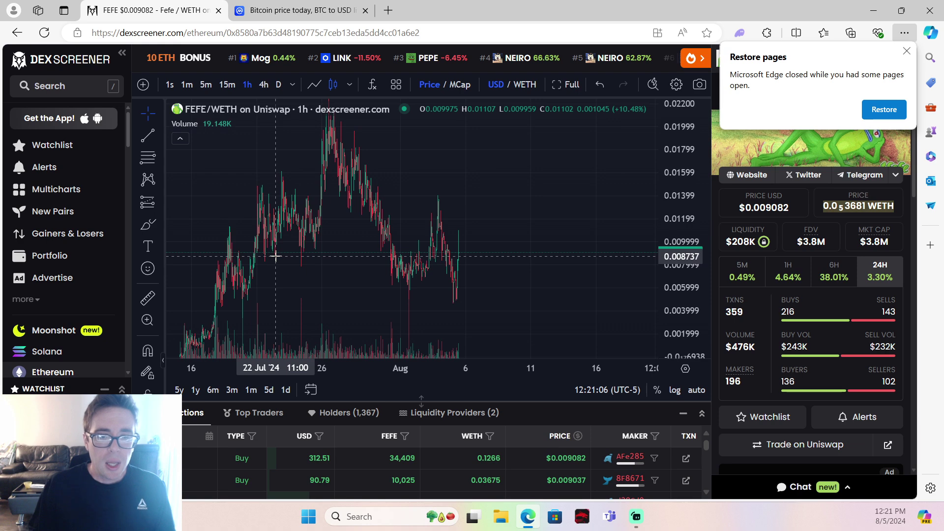
pyautogui.moveTo(487, 230)
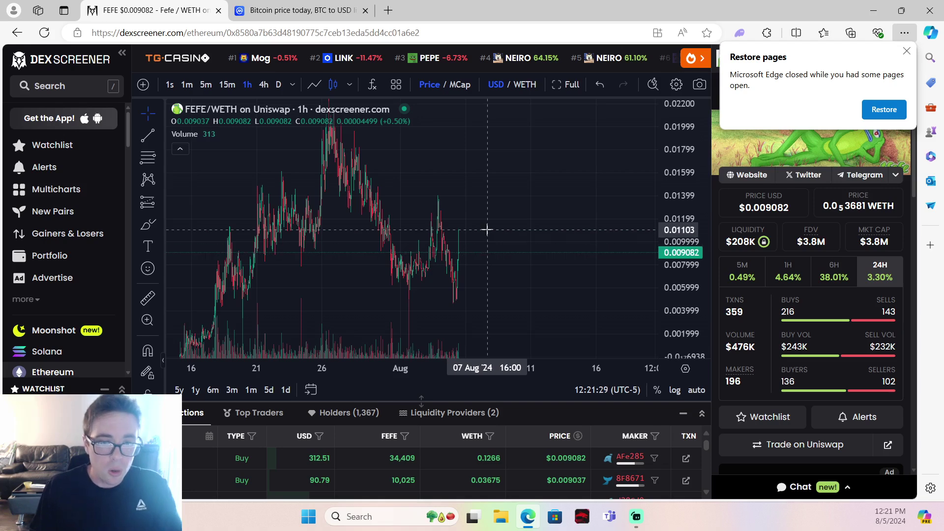
pyautogui.scroll(3, 469, 269)
pyautogui.scroll(3, 469, 268)
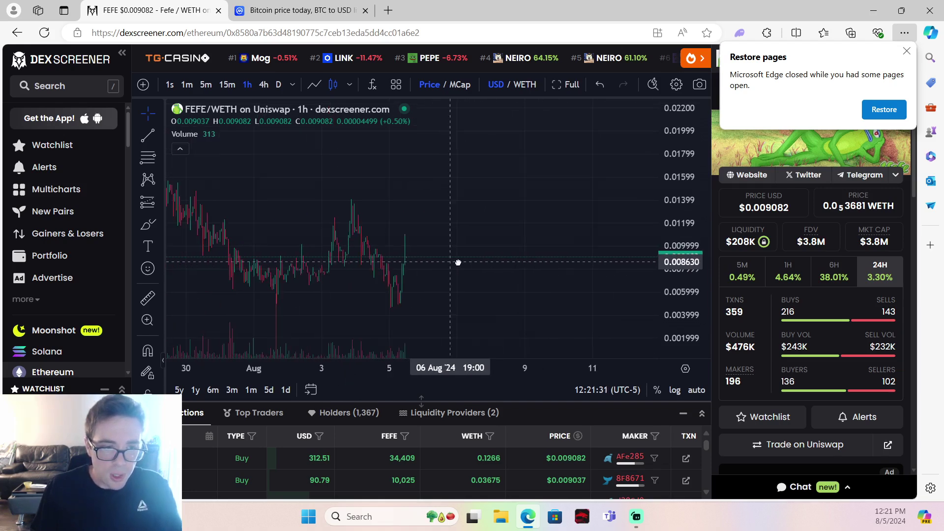
pyautogui.scroll(3, 457, 266)
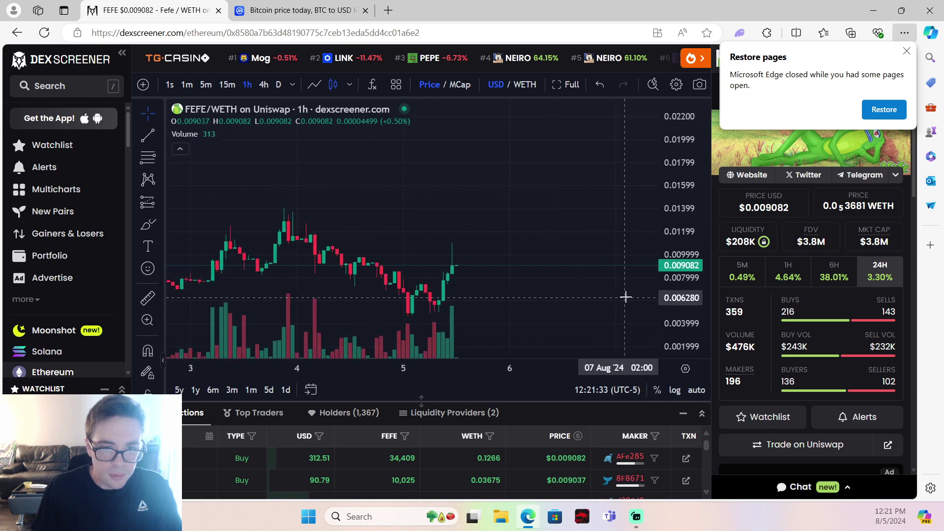
pyautogui.moveTo(336, 289); pyautogui.dragTo(443, 314)
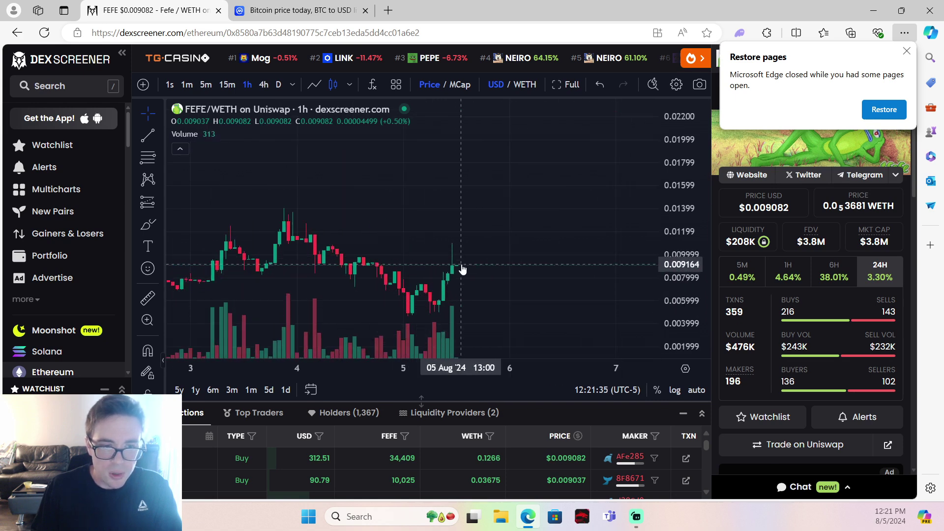
pyautogui.scroll(-2, 464, 272)
pyautogui.scroll(-3, 464, 272)
pyautogui.scroll(-3, 464, 272)
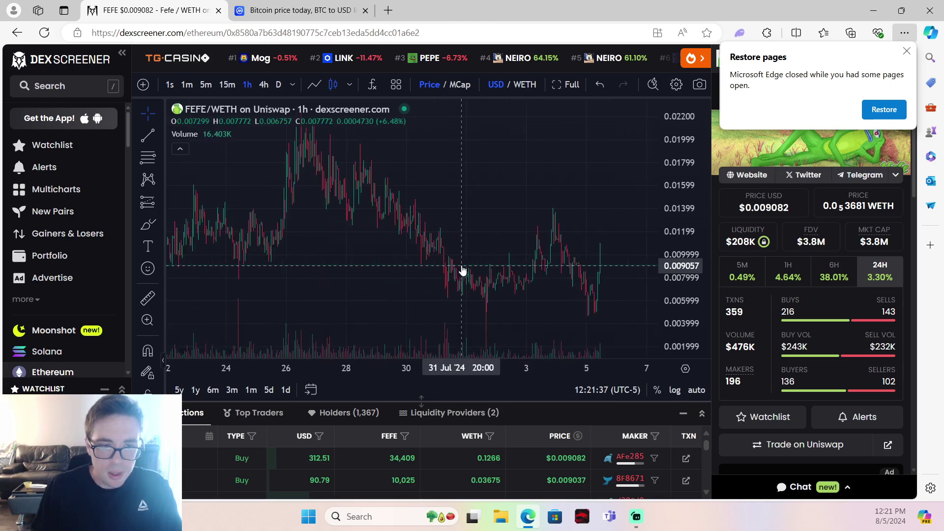
pyautogui.scroll(-2, 463, 272)
pyautogui.scroll(-1, 464, 271)
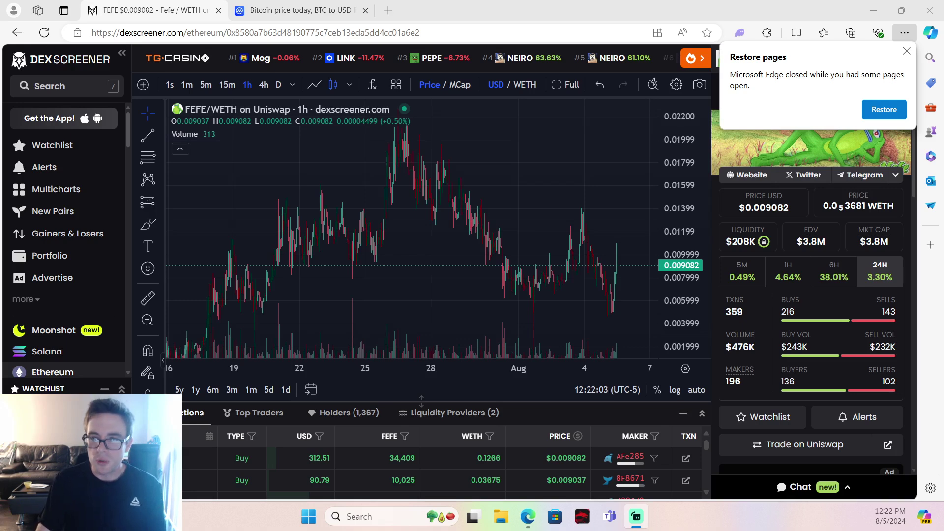
# Close Edge's 'Restore pages' popup covering the FEFE/WETH pair header
pyautogui.click(907, 51)
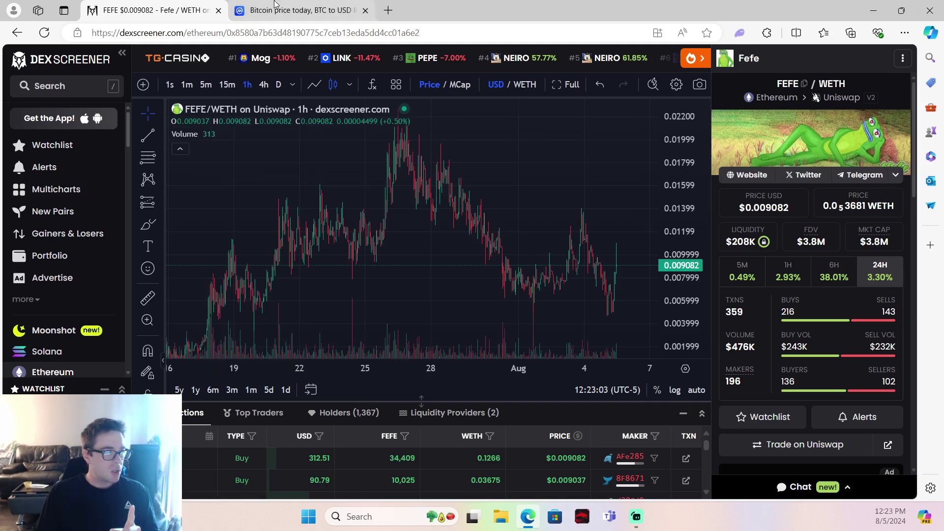
# Open a new tab for x.com after discarding an extra blank tab
pyautogui.click(389, 11)
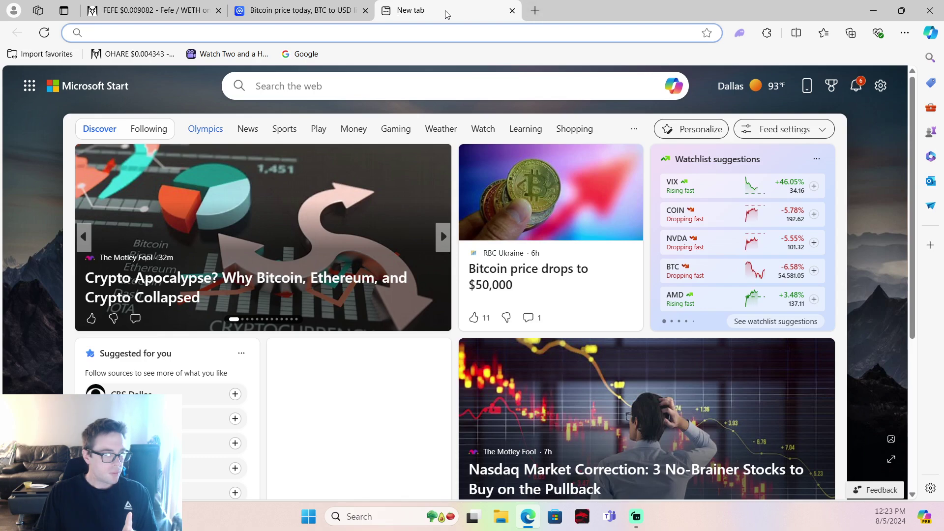
pyautogui.hotkey('ctrl', 'w')
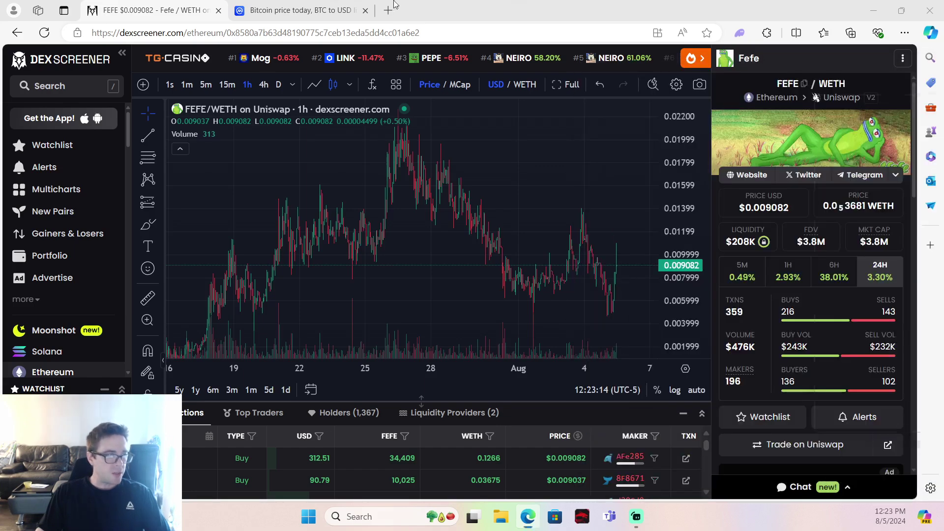
pyautogui.click(388, 11)
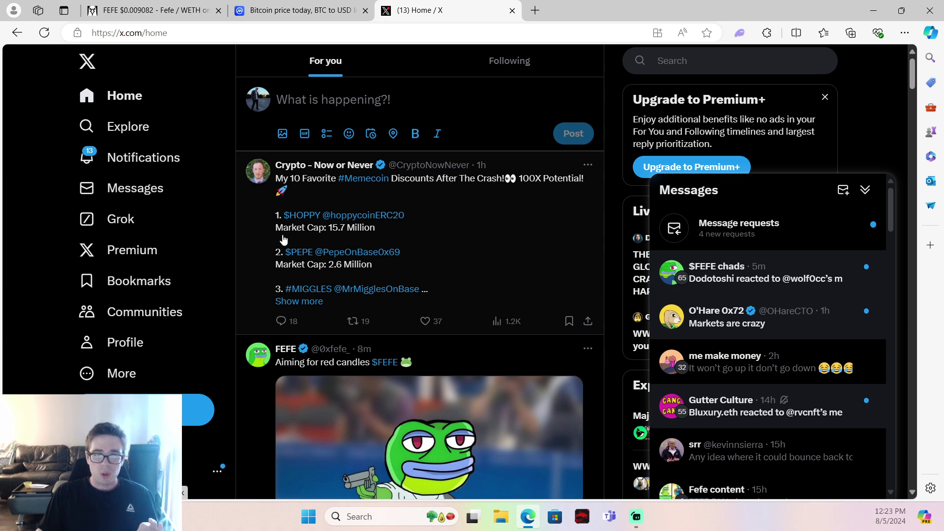
# Open Crypto - Now or Never's ten-memecoin list post, featuring $FEFE, in full
pyautogui.click(247, 243)
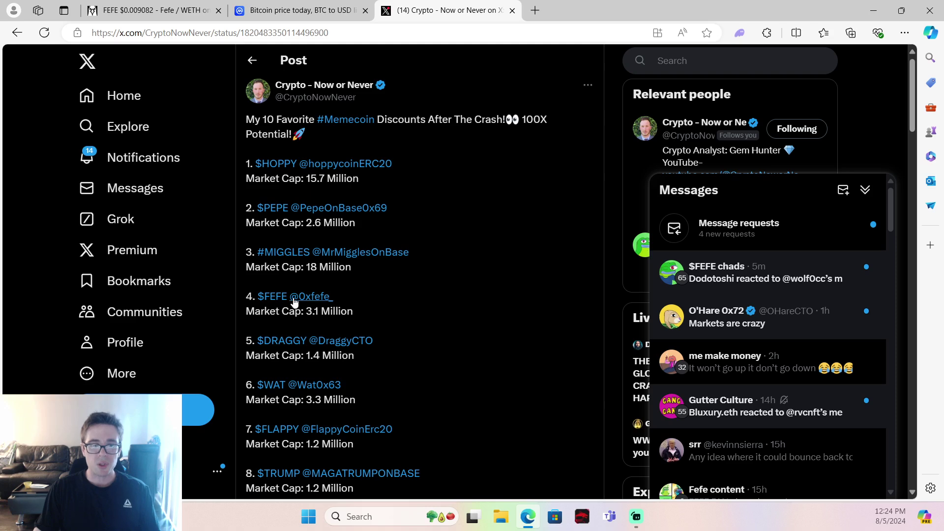
pyautogui.scroll(-2, 412, 330)
pyautogui.scroll(-1, 412, 331)
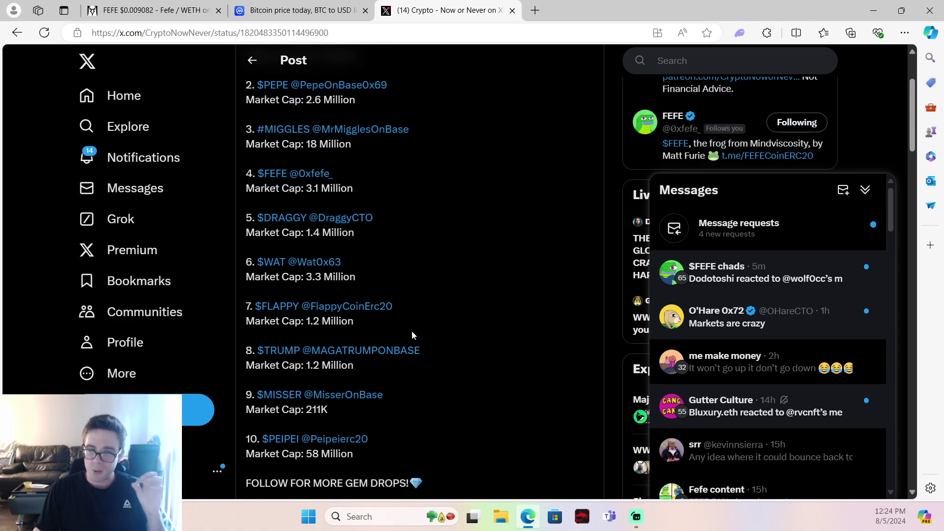
pyautogui.scroll(-2, 412, 330)
pyautogui.scroll(2, 412, 330)
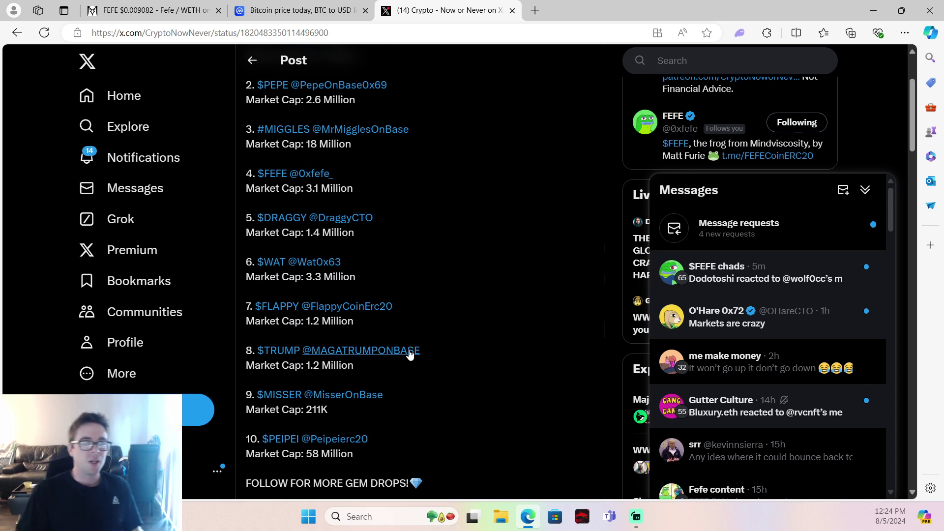
pyautogui.scroll(3, 403, 296)
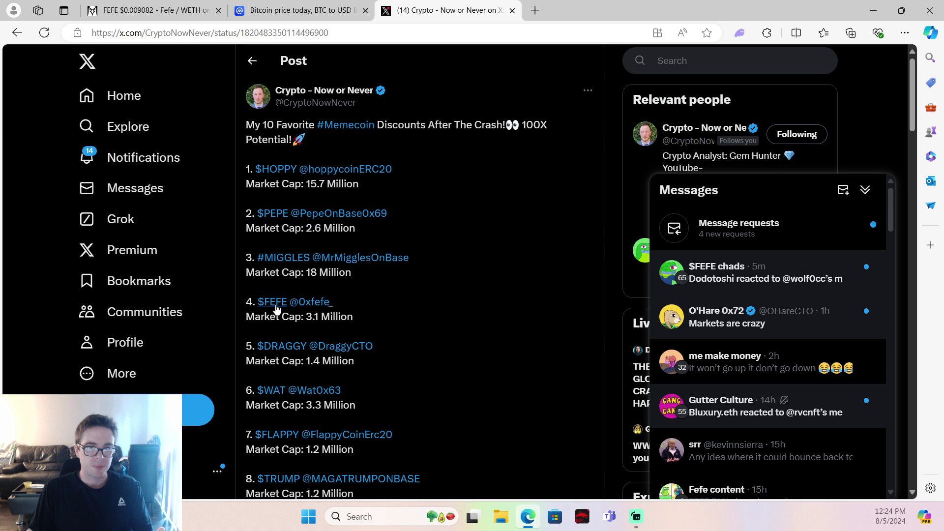
# From the author's profile, reopen the memecoin list post, then like and repost it
pyautogui.click(282, 103)
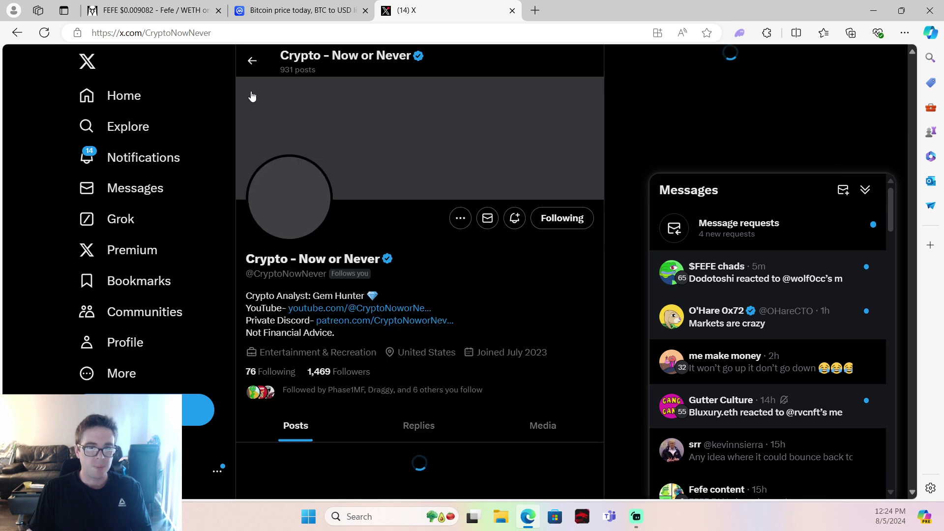
pyautogui.scroll(-5, 404, 243)
pyautogui.scroll(-5, 405, 243)
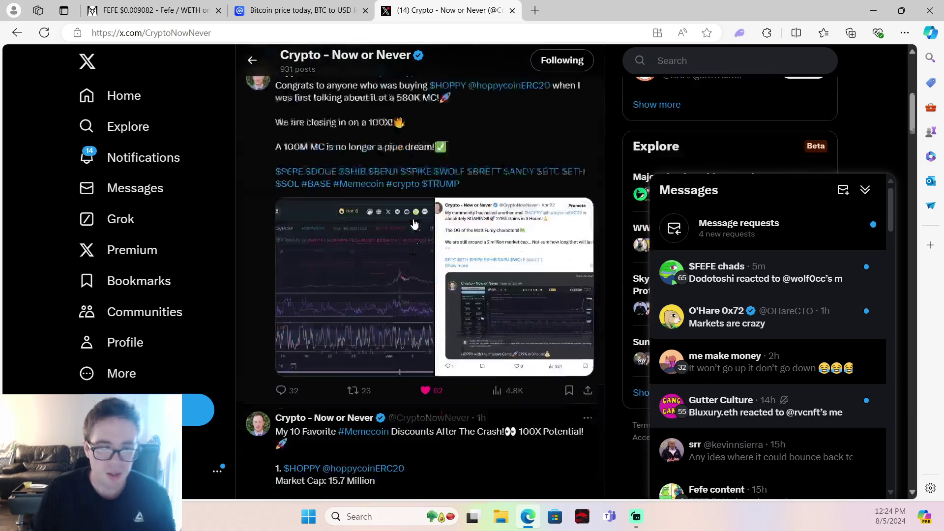
pyautogui.scroll(-5, 414, 243)
pyautogui.scroll(-4, 422, 243)
pyautogui.click(455, 173)
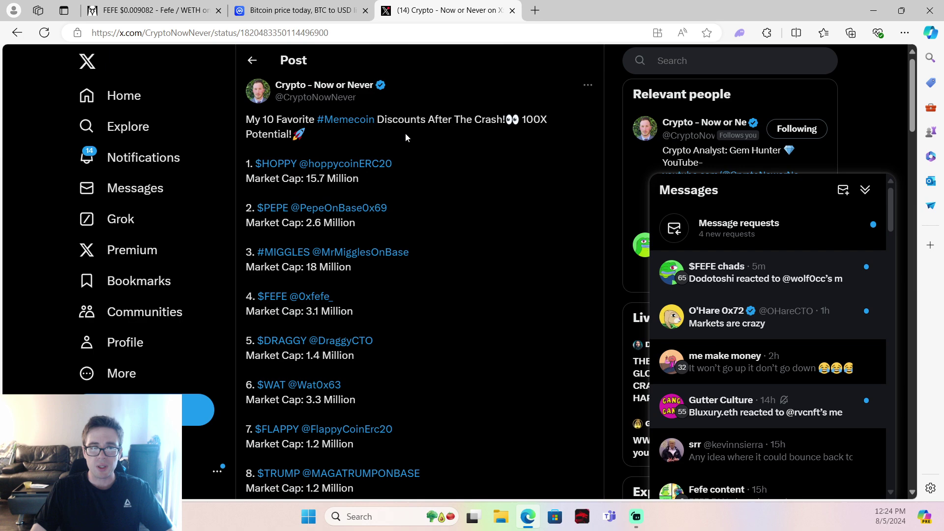
pyautogui.scroll(-4, 461, 149)
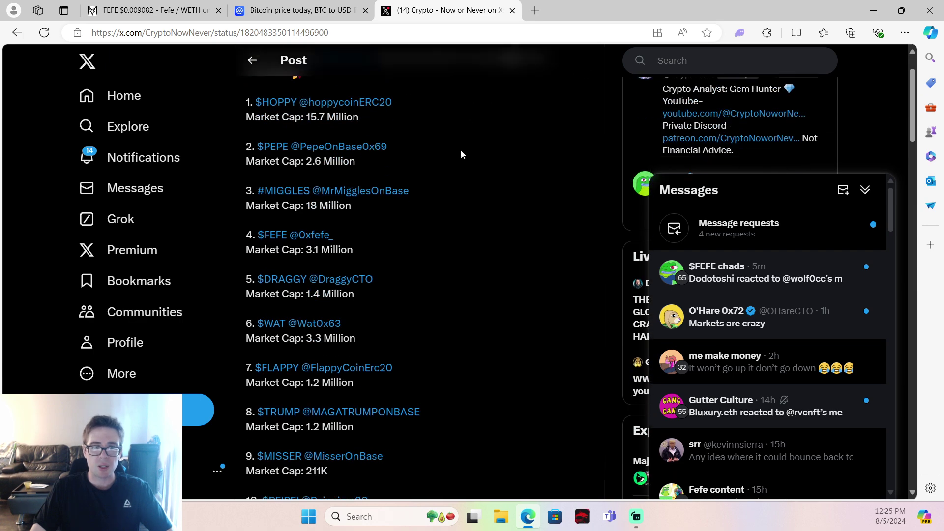
pyautogui.scroll(-4, 462, 150)
pyautogui.scroll(3, 460, 150)
pyautogui.scroll(2, 461, 150)
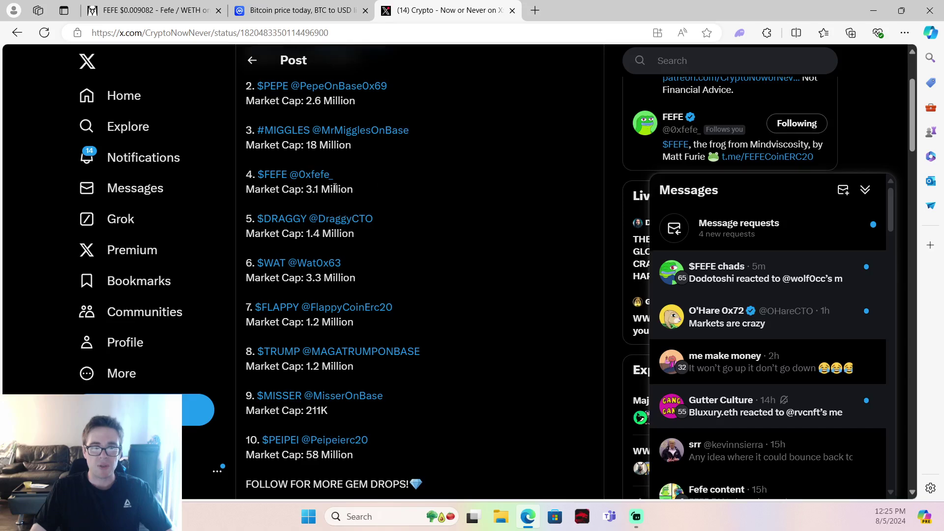
pyautogui.scroll(3, 376, 207)
pyautogui.scroll(-2, 377, 206)
pyautogui.scroll(-5, 489, 294)
pyautogui.scroll(-1, 489, 291)
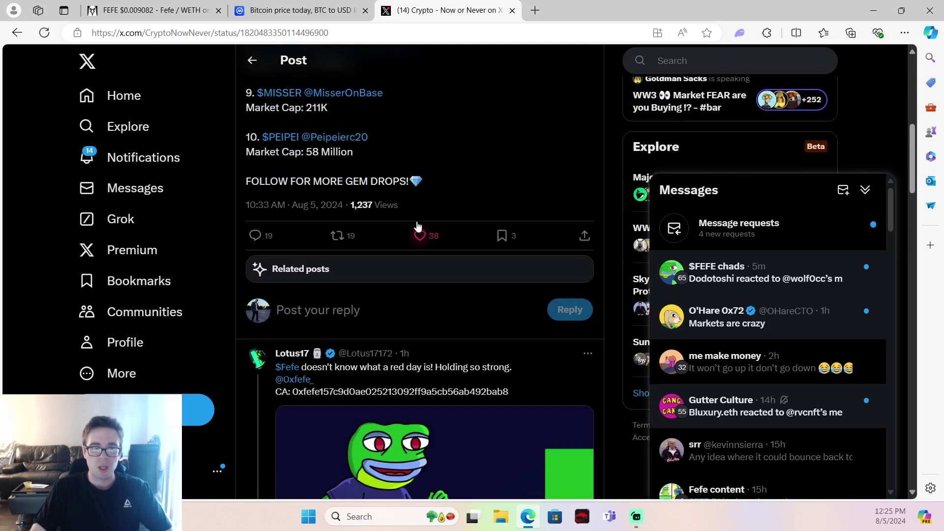
pyautogui.click(420, 236)
pyautogui.click(337, 236)
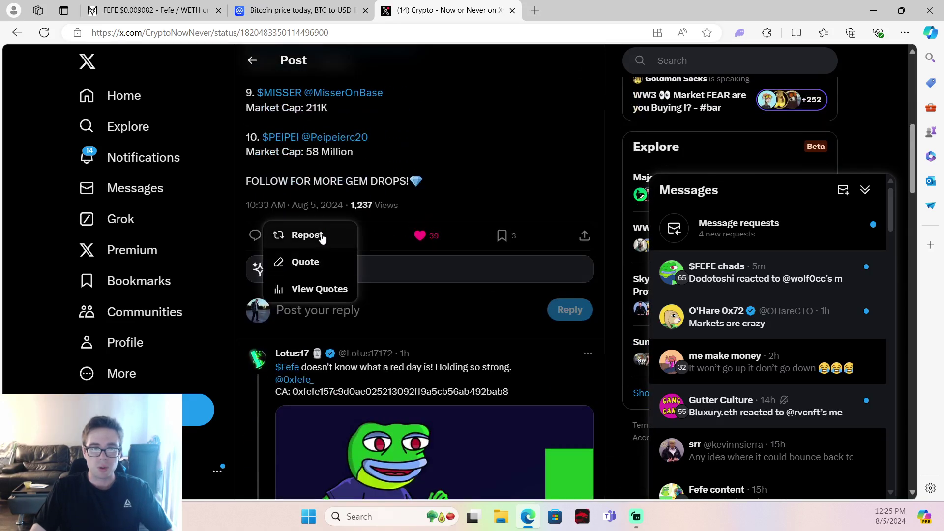
pyautogui.click(307, 235)
# Leave the author's profile and open the X notifications feed
pyautogui.click(18, 33)
pyautogui.click(89, 155)
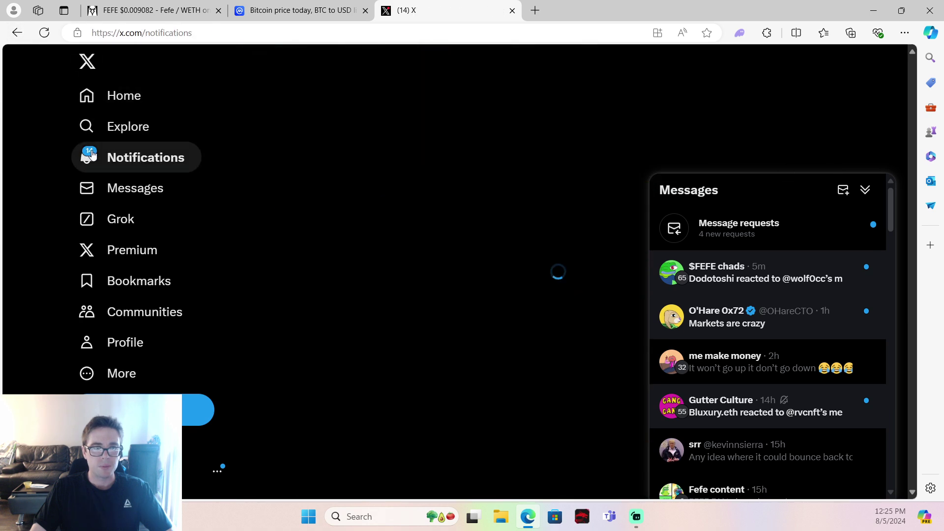
pyautogui.scroll(-5, 259, 279)
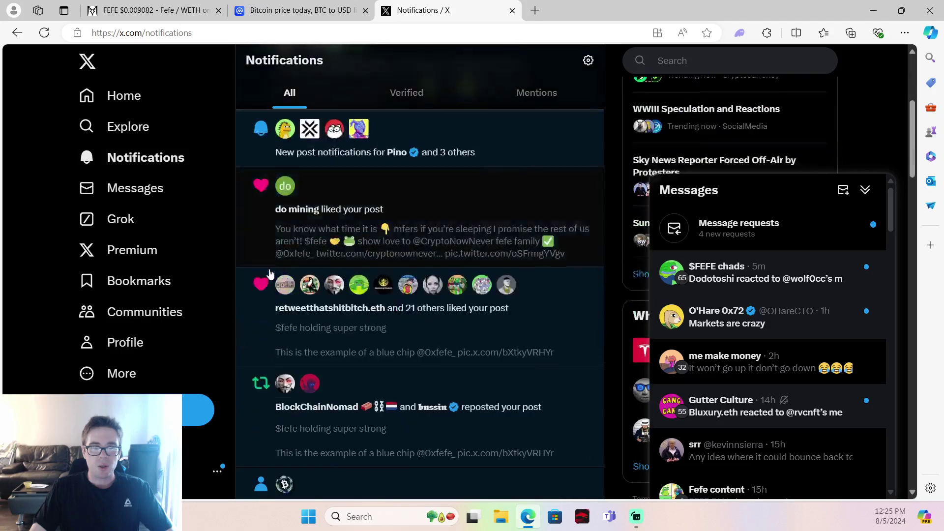
pyautogui.scroll(-5, 259, 279)
pyautogui.scroll(-3, 265, 273)
pyautogui.scroll(-2, 270, 272)
pyautogui.scroll(-5, 270, 272)
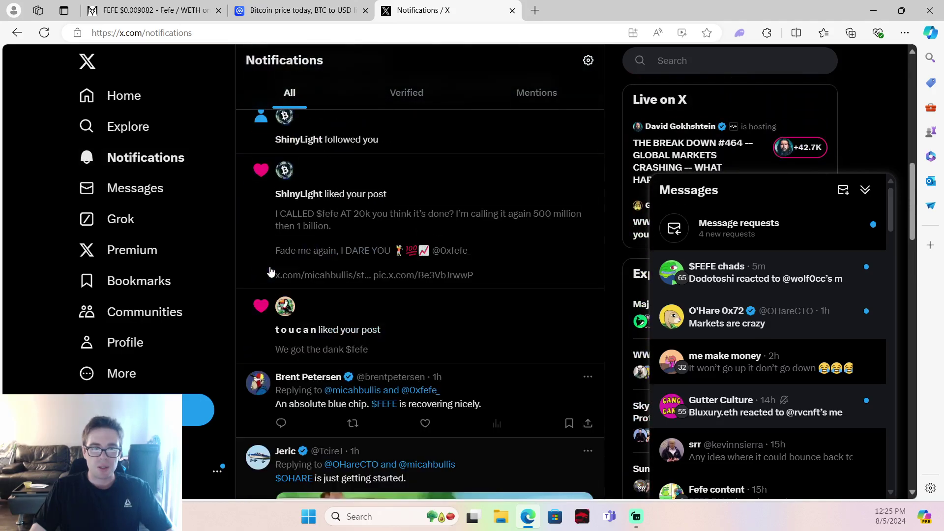
pyautogui.scroll(-5, 270, 271)
pyautogui.scroll(-5, 270, 265)
pyautogui.scroll(-5, 271, 264)
pyautogui.scroll(-5, 270, 262)
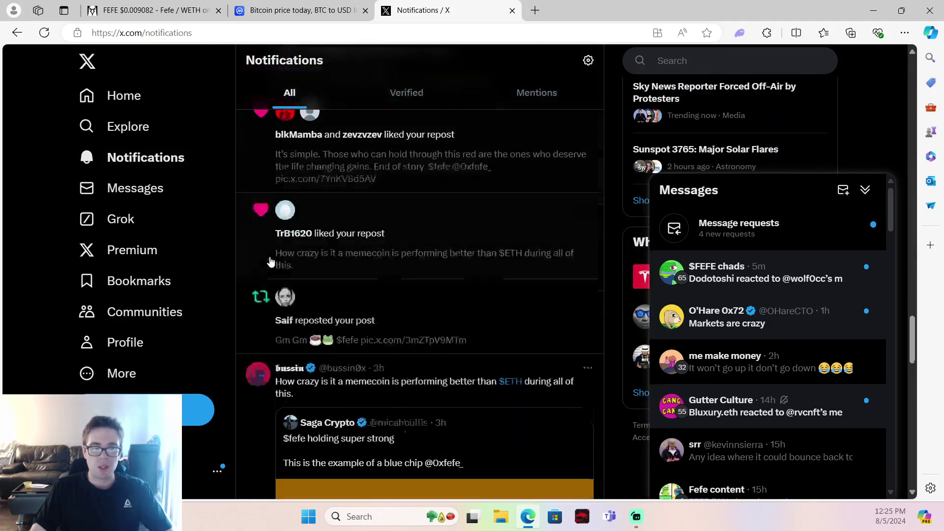
pyautogui.scroll(-5, 270, 263)
pyautogui.scroll(-5, 270, 263)
pyautogui.scroll(-5, 270, 262)
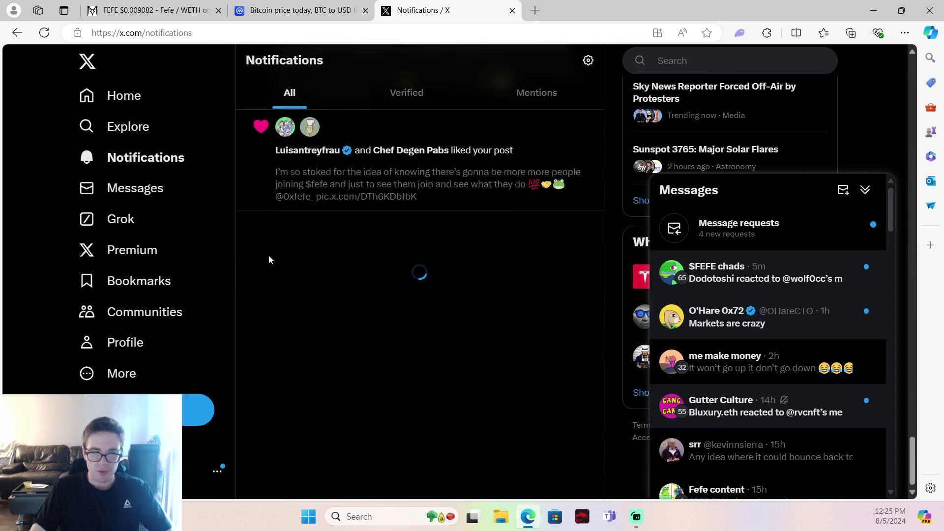
pyautogui.scroll(-1, 270, 254)
pyautogui.scroll(-5, 268, 260)
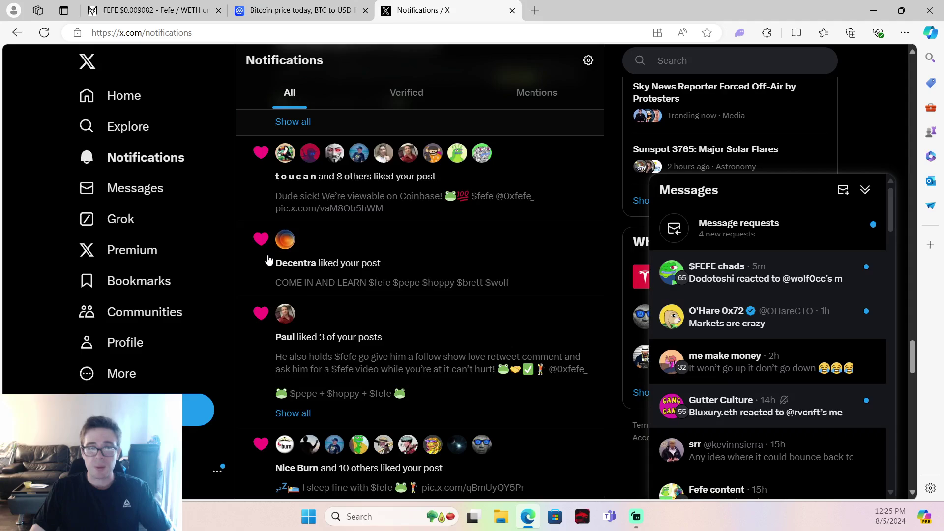
pyautogui.scroll(-5, 268, 260)
pyautogui.scroll(-5, 268, 260)
pyautogui.scroll(-4, 267, 259)
pyautogui.scroll(-4, 268, 258)
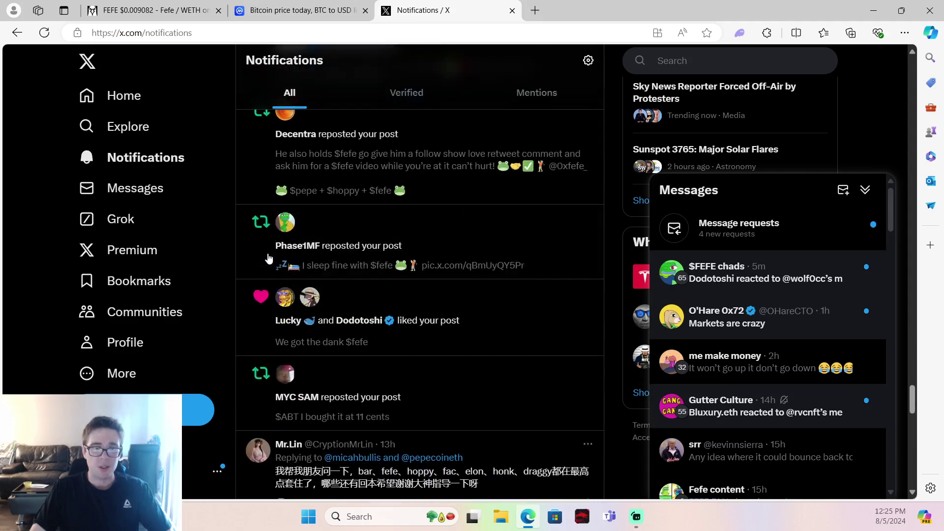
pyautogui.scroll(-5, 269, 258)
pyautogui.scroll(-3, 268, 258)
pyautogui.scroll(-4, 268, 259)
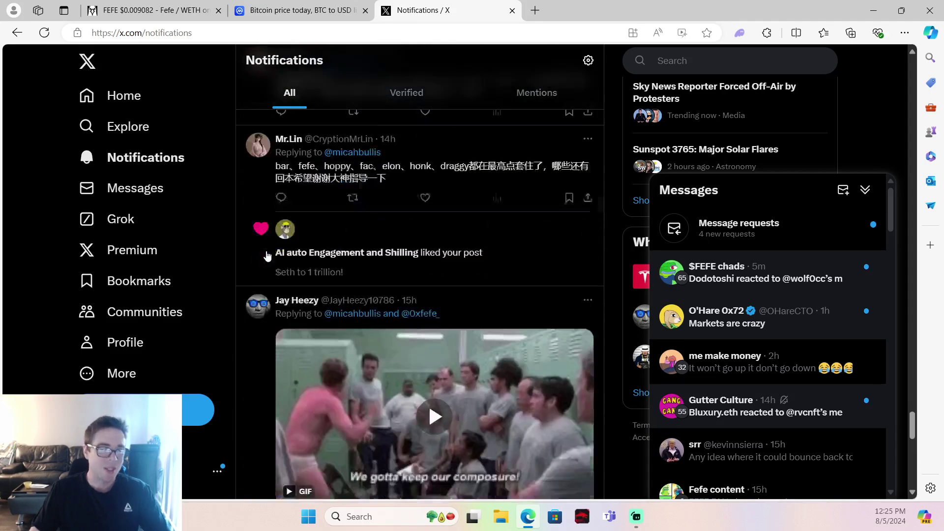
pyautogui.scroll(-5, 251, 236)
pyautogui.scroll(-4, 251, 236)
pyautogui.scroll(-4, 252, 221)
pyautogui.scroll(-2, 252, 221)
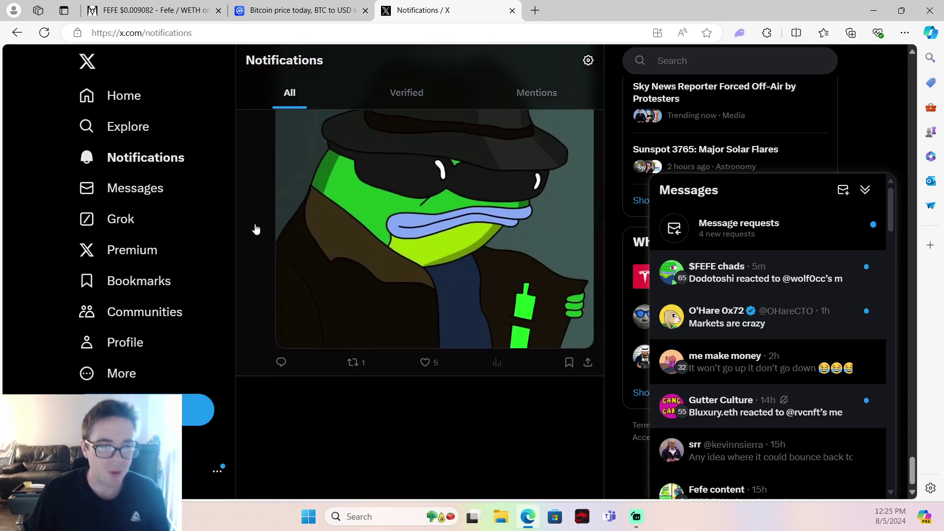
pyautogui.click(124, 95)
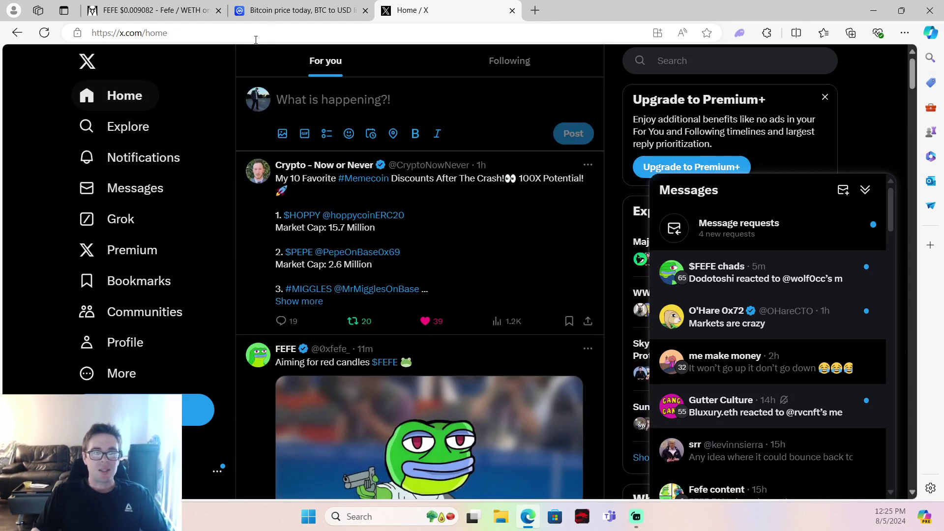
pyautogui.click(298, 11)
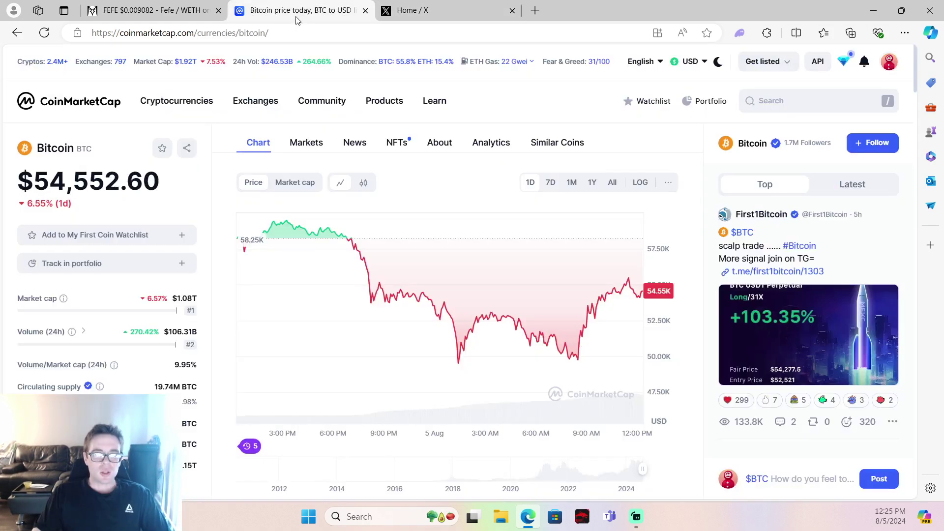
pyautogui.click(140, 10)
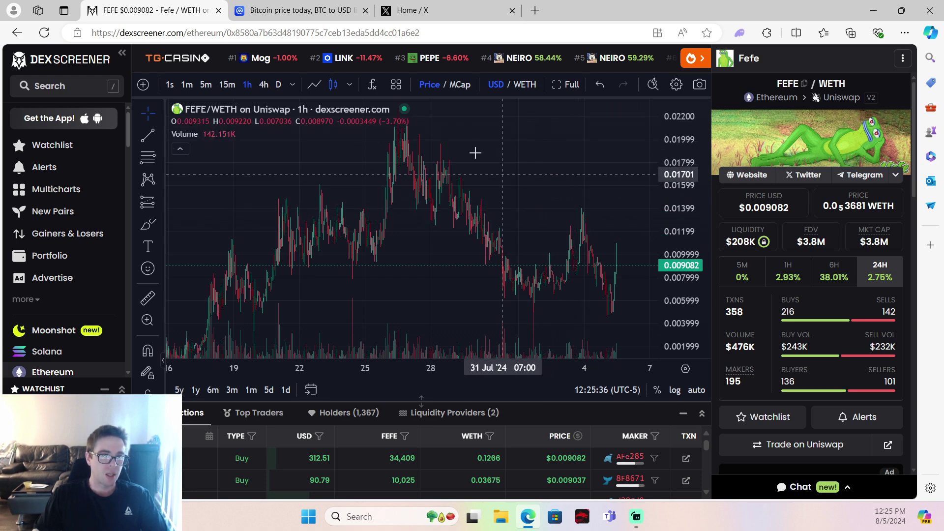
pyautogui.click(299, 9)
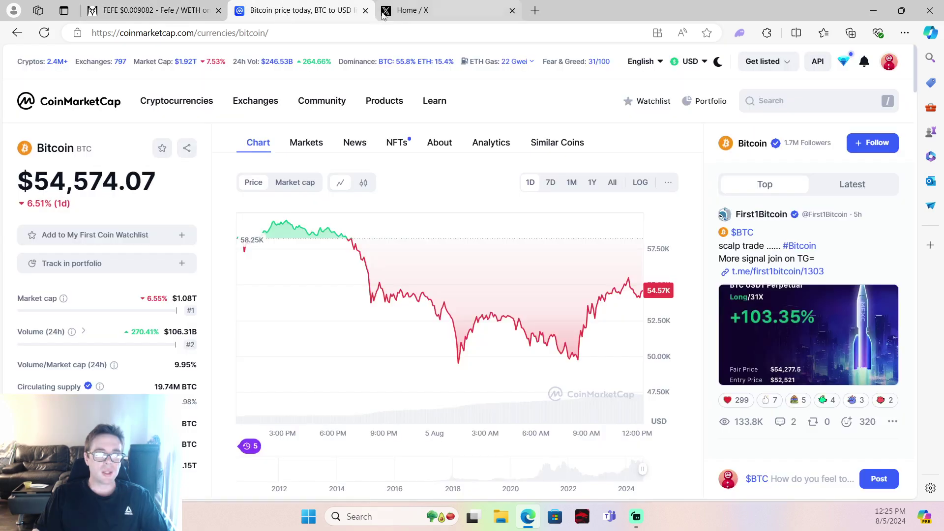
pyautogui.click(414, 9)
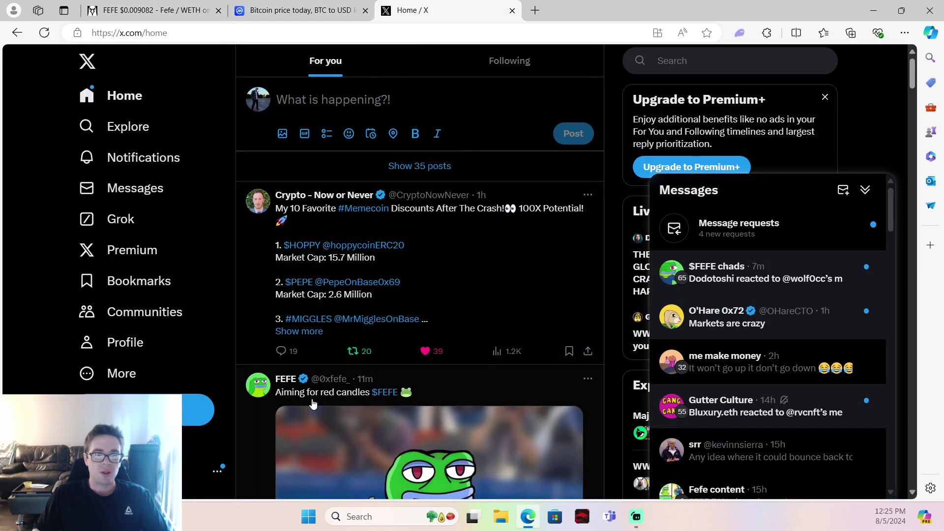
# On FEFE's X profile, like and repost the 'Aiming for red candles' post, then hide Messages
pyautogui.click(258, 385)
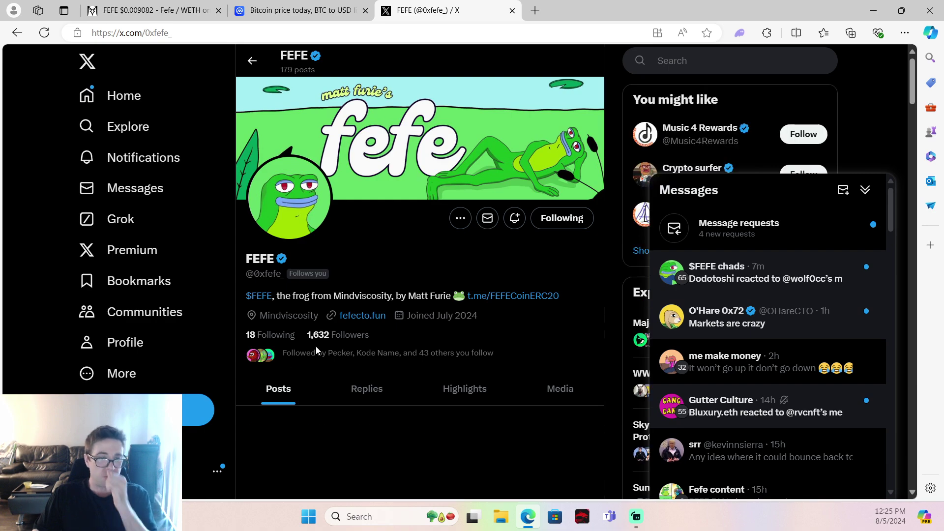
pyautogui.scroll(-5, 316, 347)
pyautogui.scroll(-2, 313, 368)
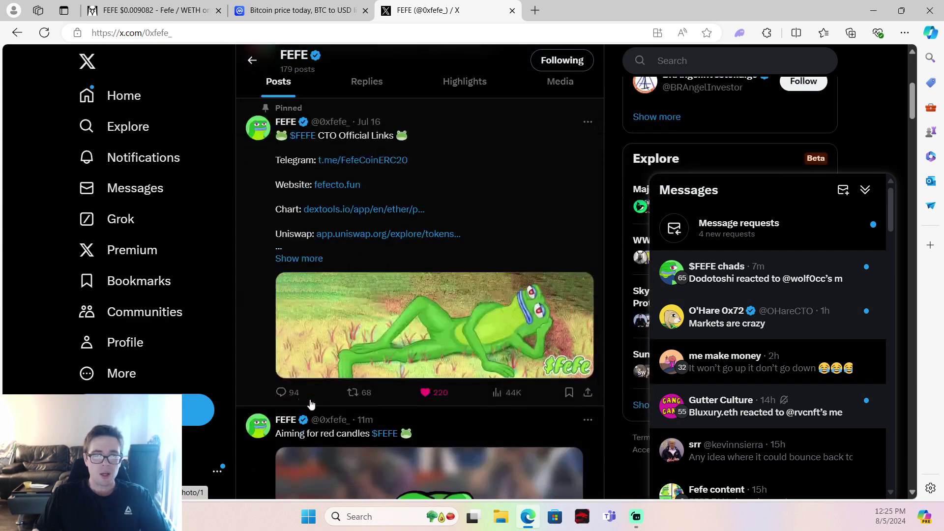
pyautogui.scroll(-4, 310, 403)
pyautogui.scroll(-4, 391, 295)
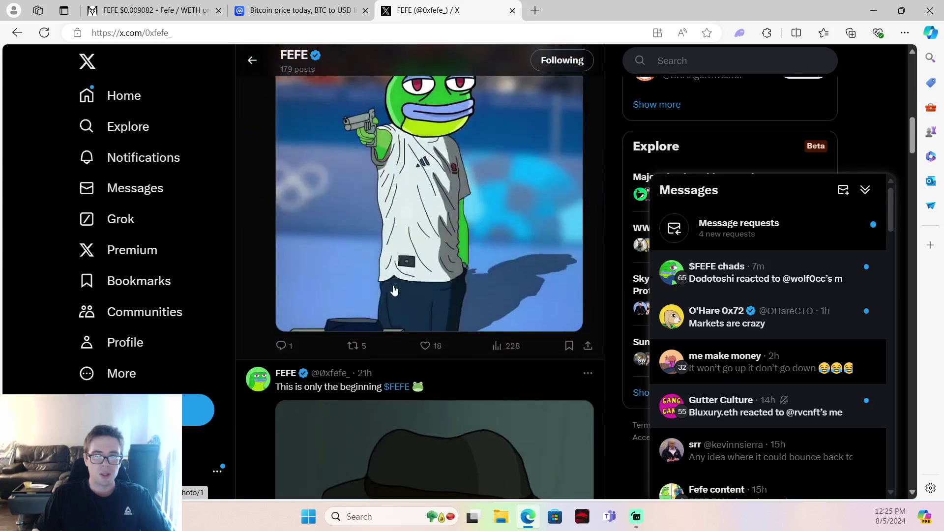
pyautogui.click(426, 345)
pyautogui.click(355, 346)
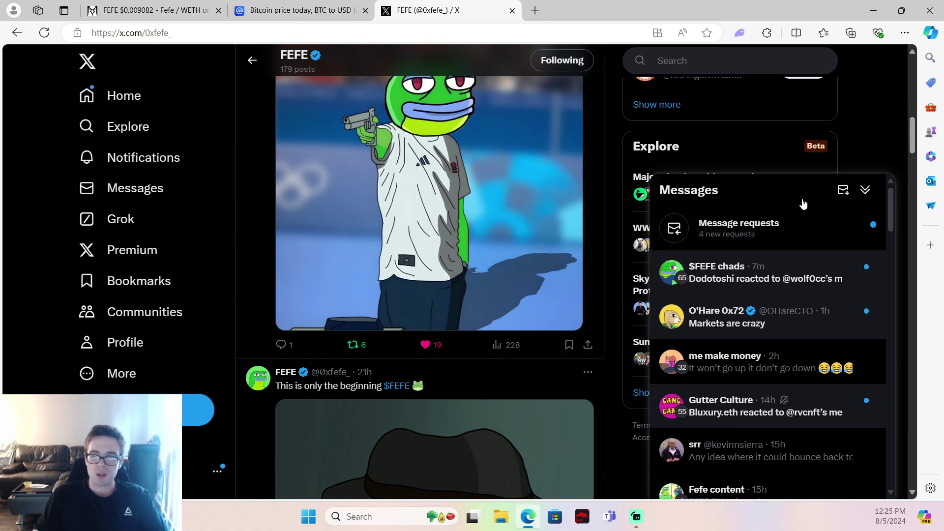
pyautogui.click(865, 192)
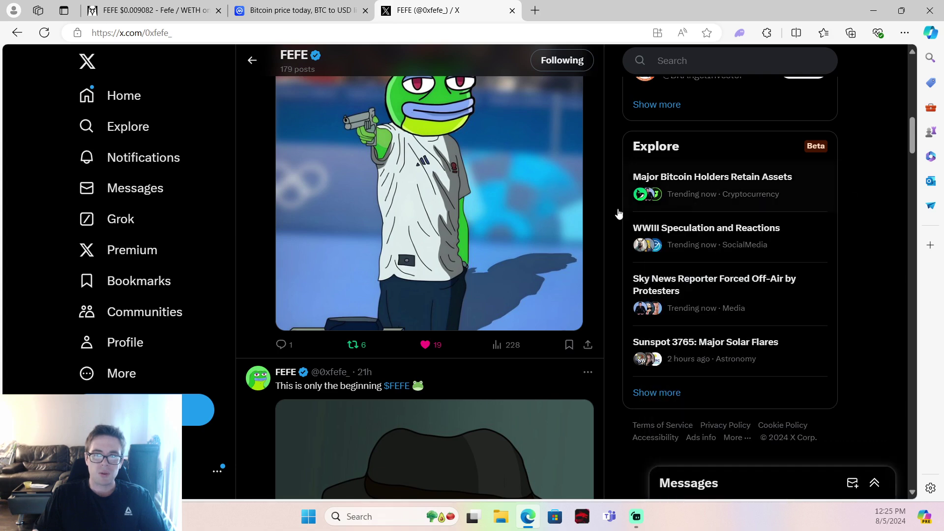